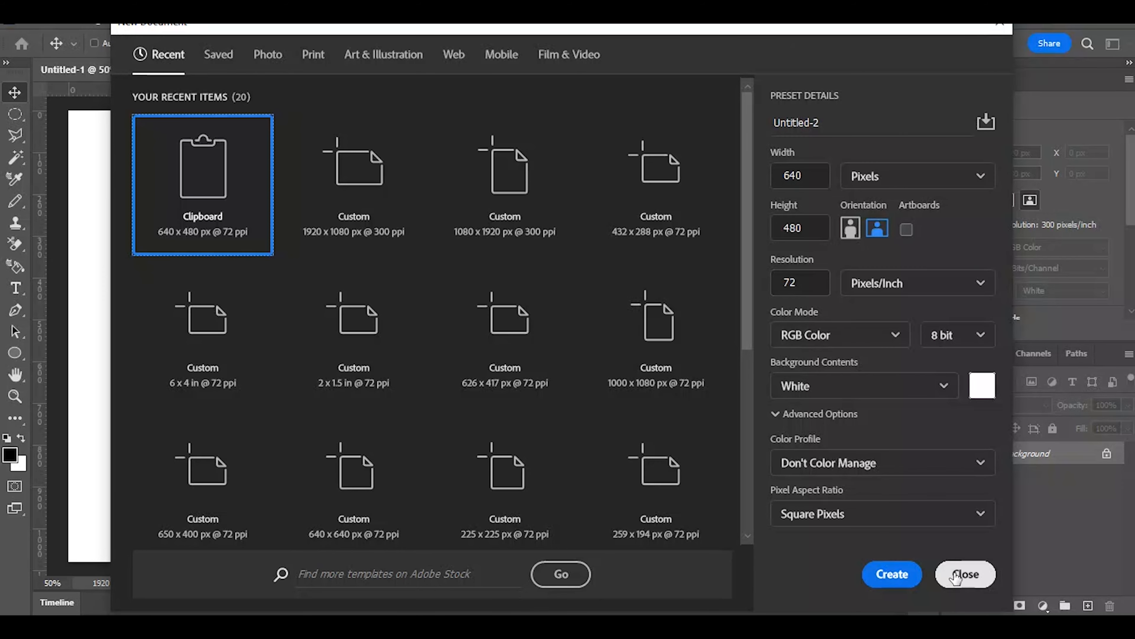
# Step: Dismiss the new document dialog and set the foreground colour to pure red, ff0000
pyautogui.click(964, 574)
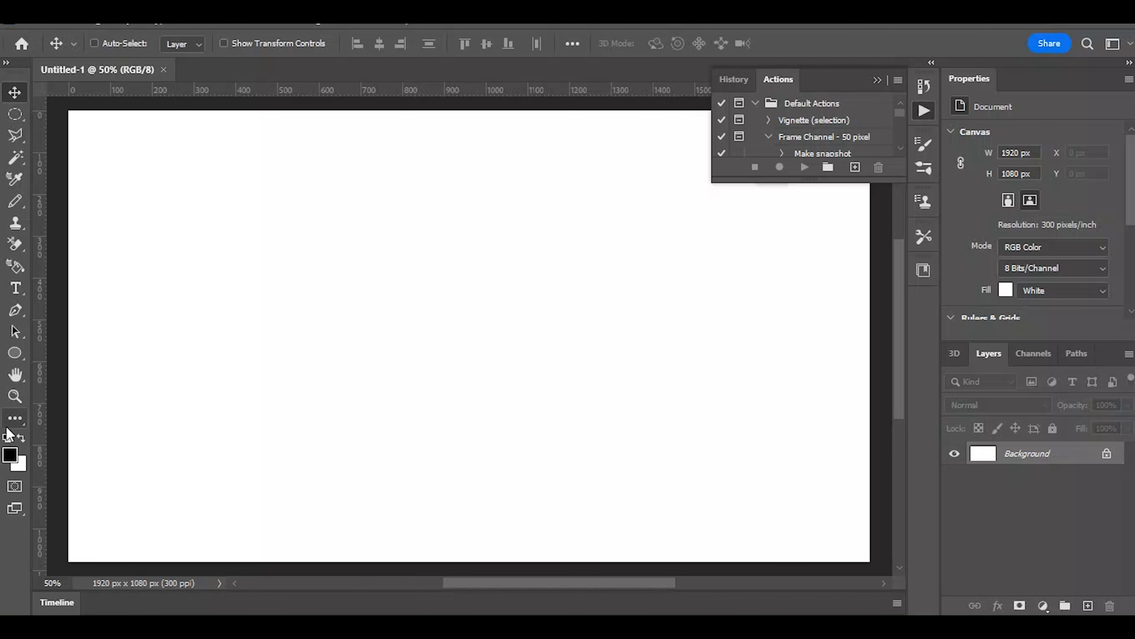
pyautogui.click(11, 454)
pyautogui.write('ff0000')
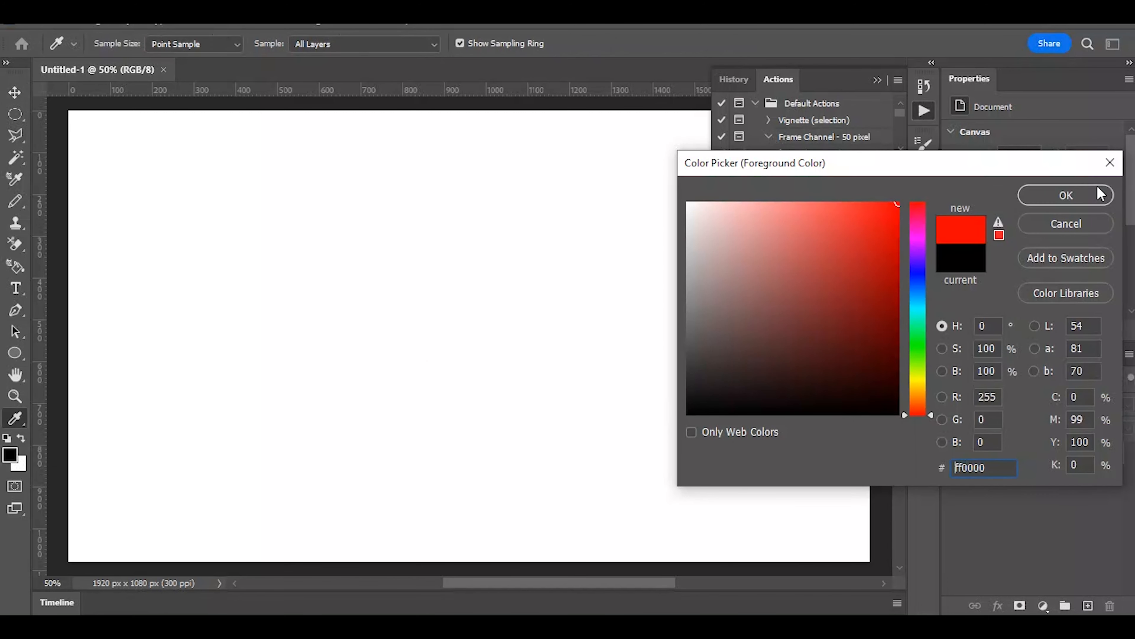
pyautogui.click(1096, 192)
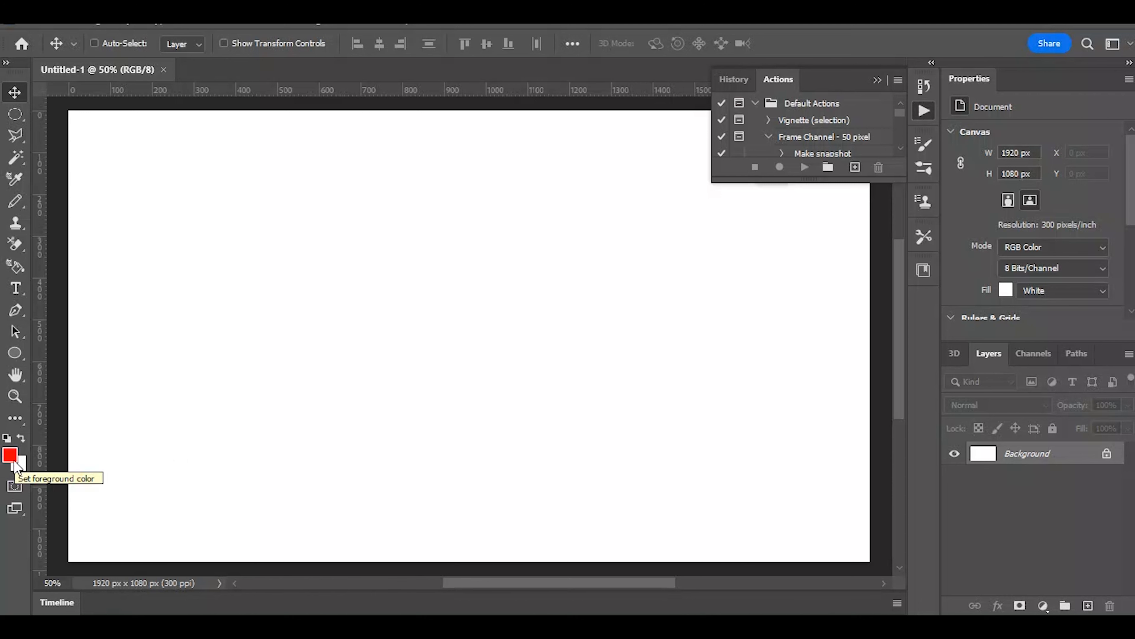
# Step: Reset the foreground and background colours to the defaults and render the Clouds filter on the background layer
pyautogui.press('d')
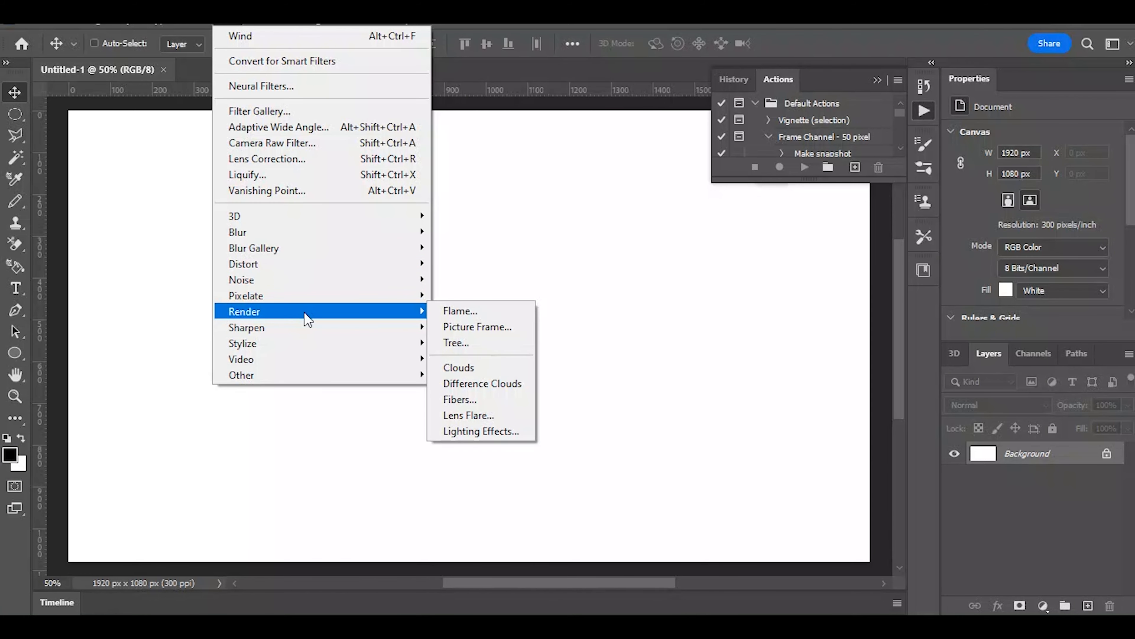
pyautogui.click(510, 367)
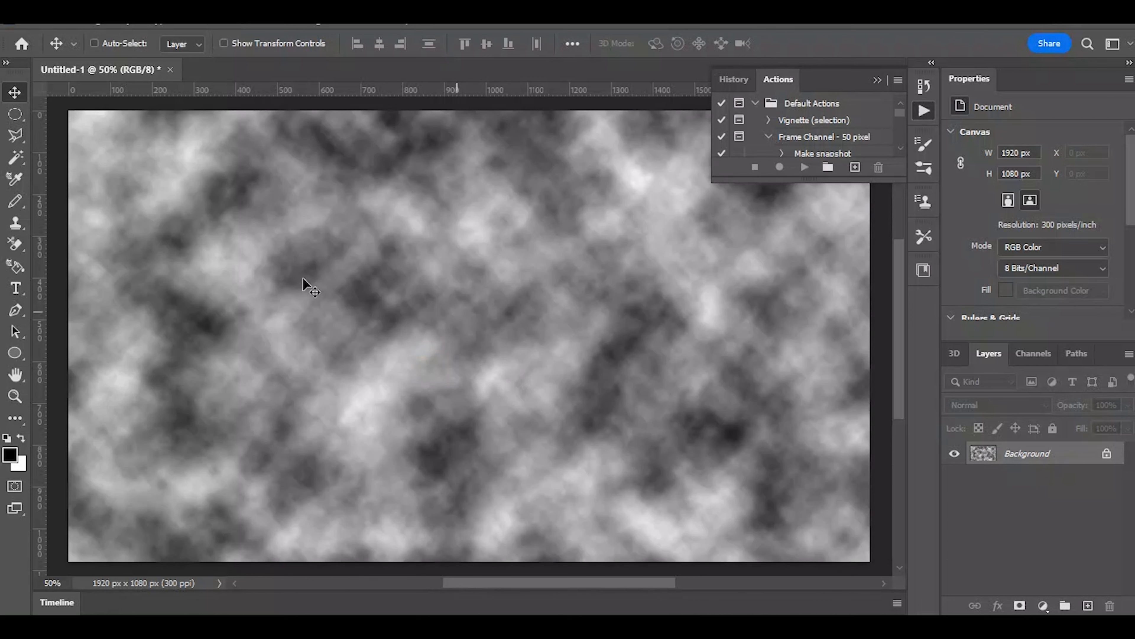
# Step: Add the black text FIRE over the clouds in 150 pt Gidugu
pyautogui.moveTo(17, 292); pyautogui.dragTo(84, 288)
pyautogui.click(359, 358)
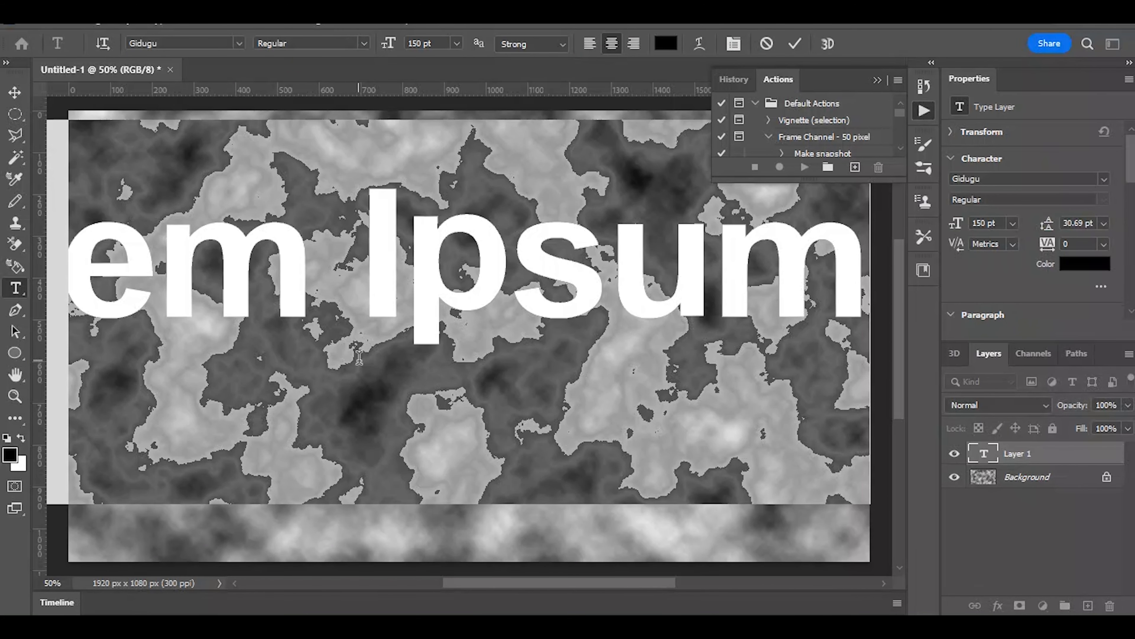
pyautogui.write('FI')
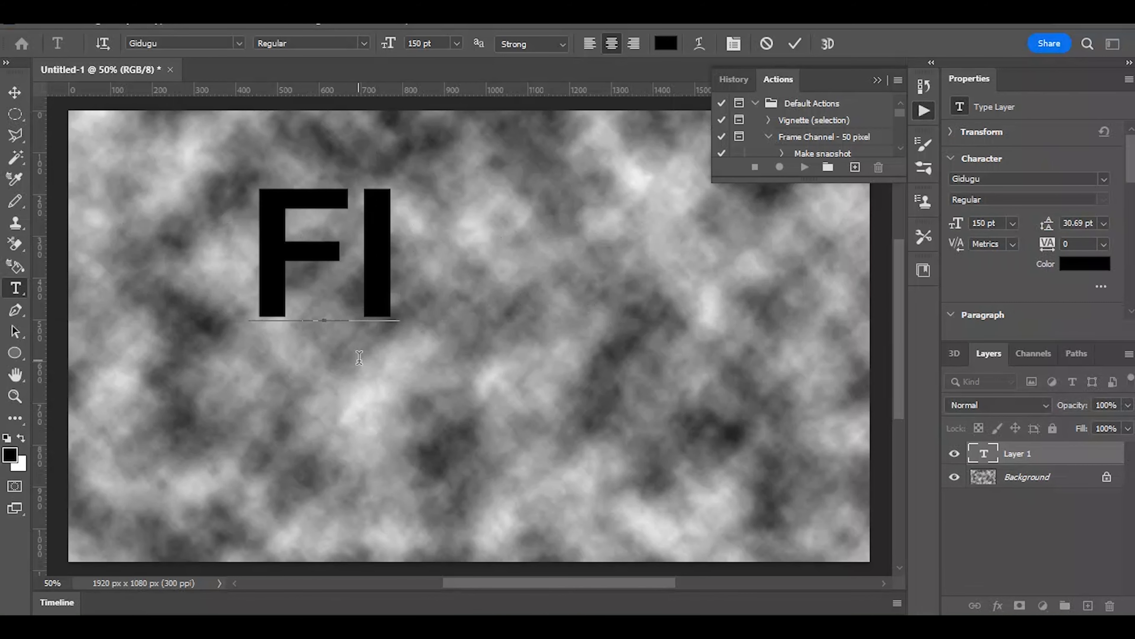
pyautogui.write('RE')
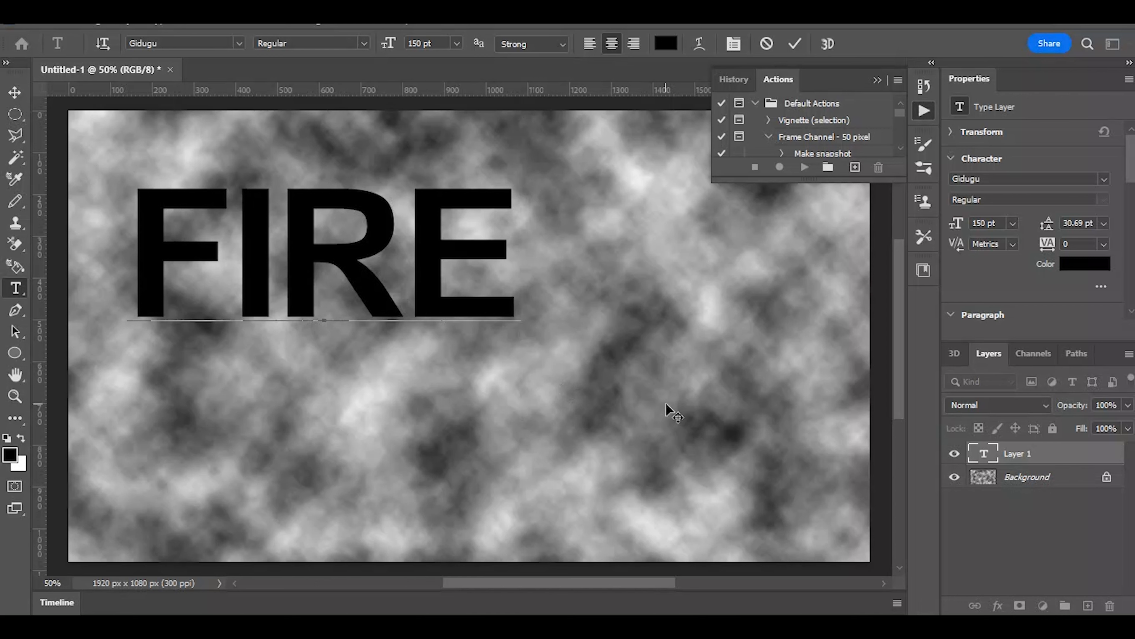
# Step: Move the FIRE text to about the middle of the canvas and merge its layer into the background
pyautogui.moveTo(653, 417); pyautogui.dragTo(865, 514)
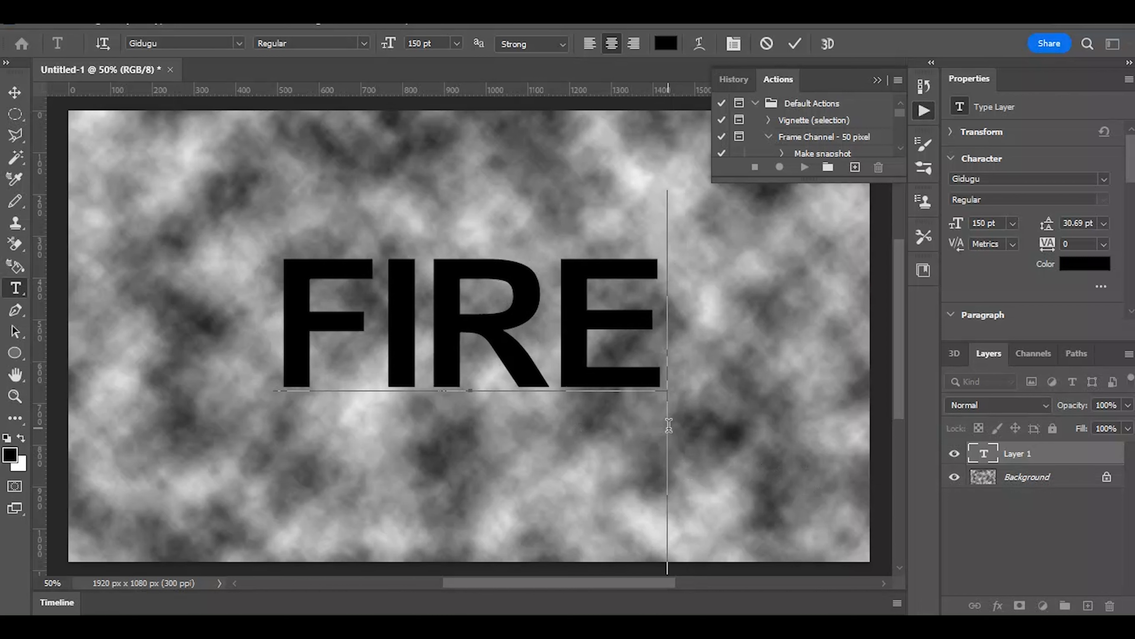
pyautogui.moveTo(662, 303); pyautogui.dragTo(302, 313)
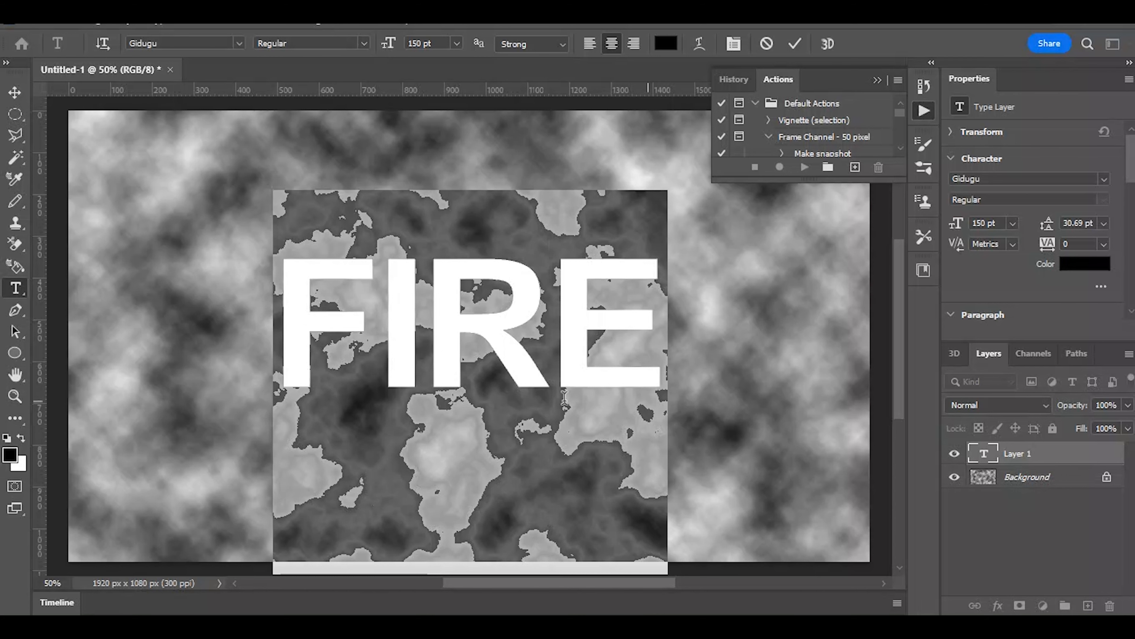
pyautogui.click(1066, 455)
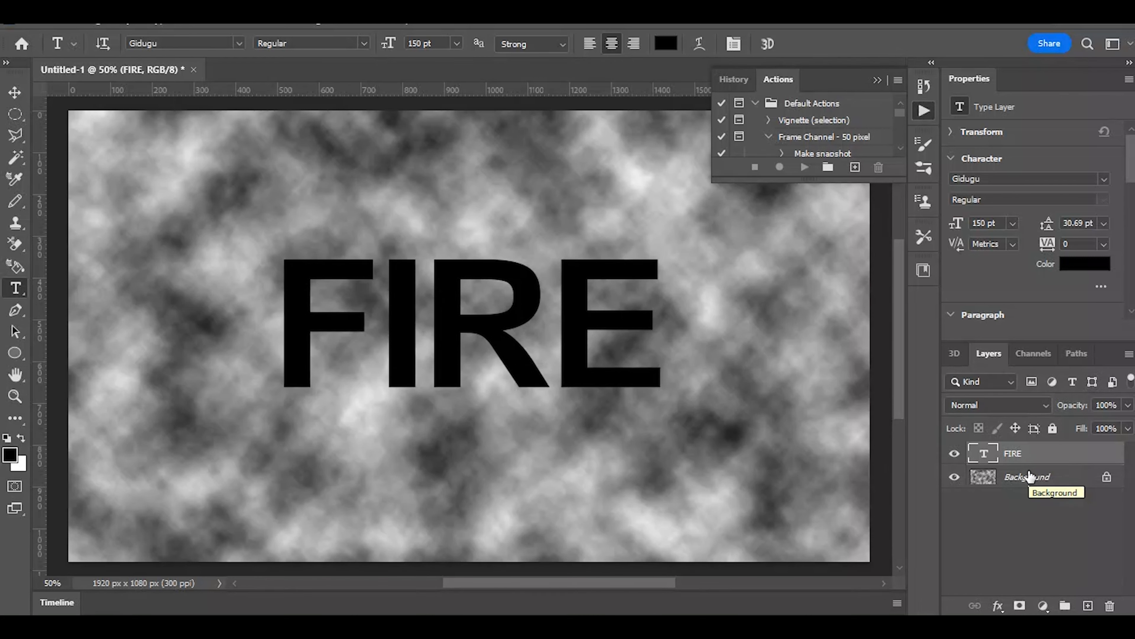
pyautogui.hotkey('ctrl', 'e')
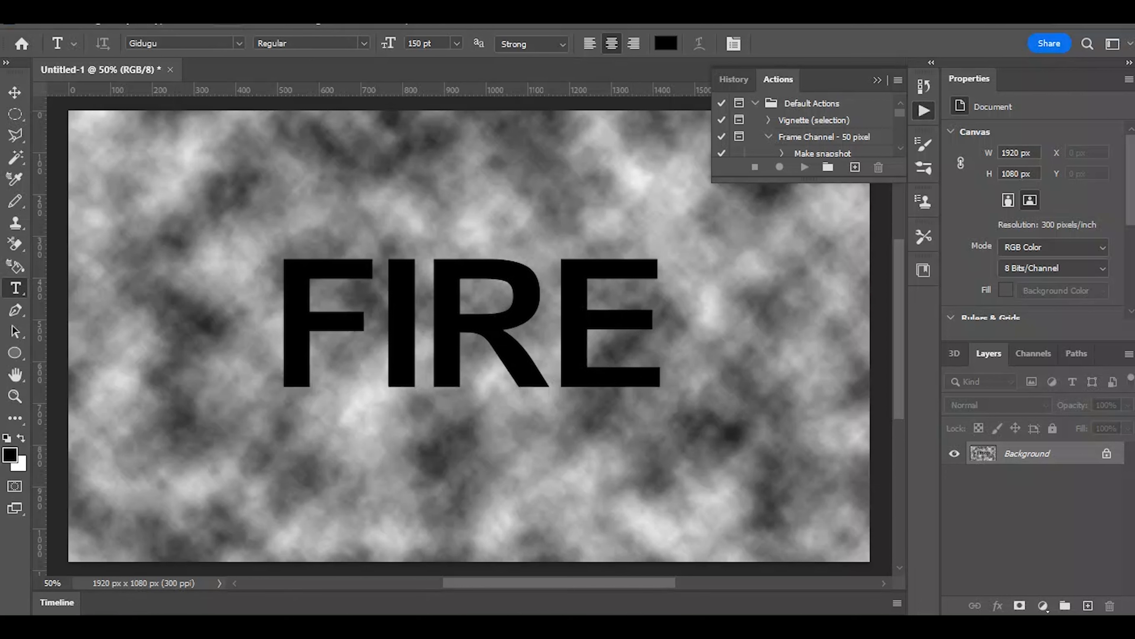
# Step: Apply the Wind stylize filter to the merged layer with the Wind method and direction From the Left
pyautogui.click(227, 24)
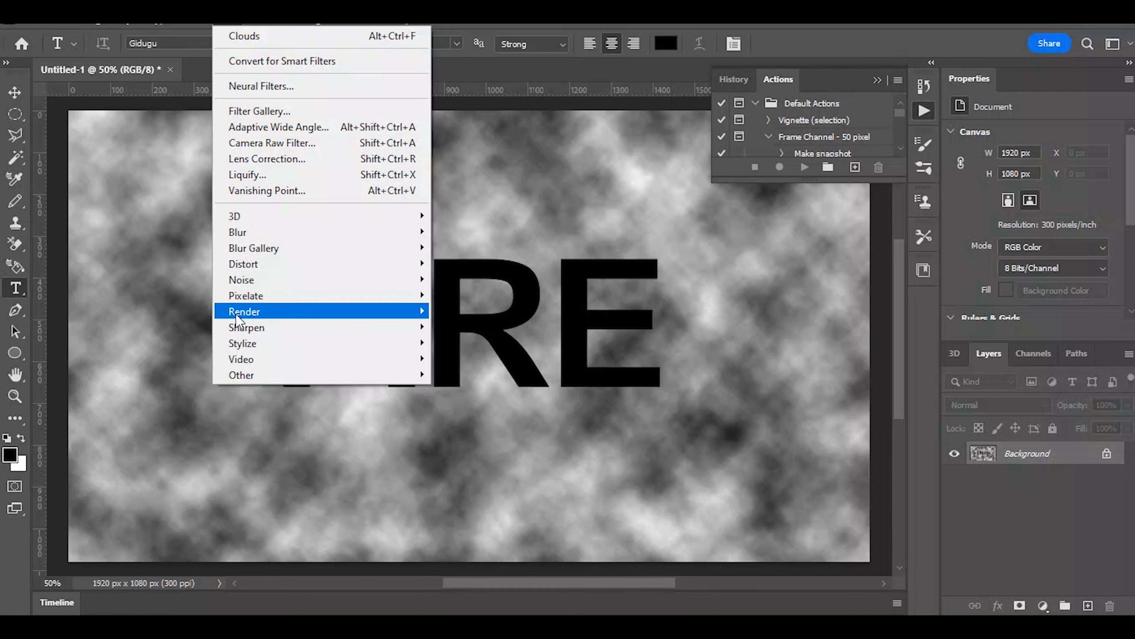
pyautogui.moveTo(246, 349)
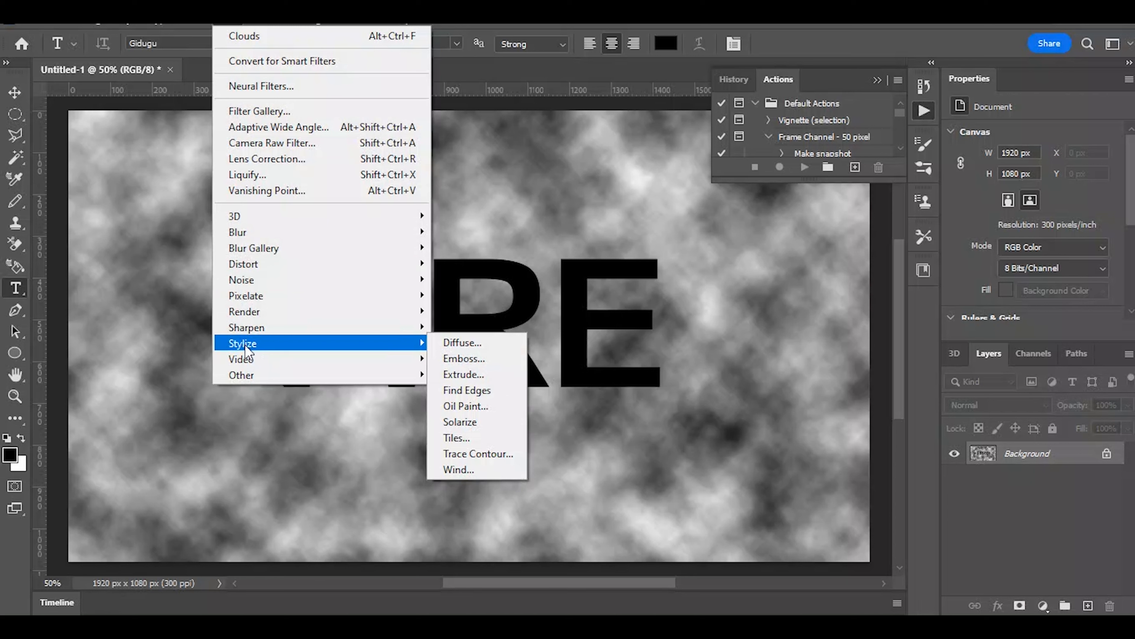
pyautogui.click(487, 470)
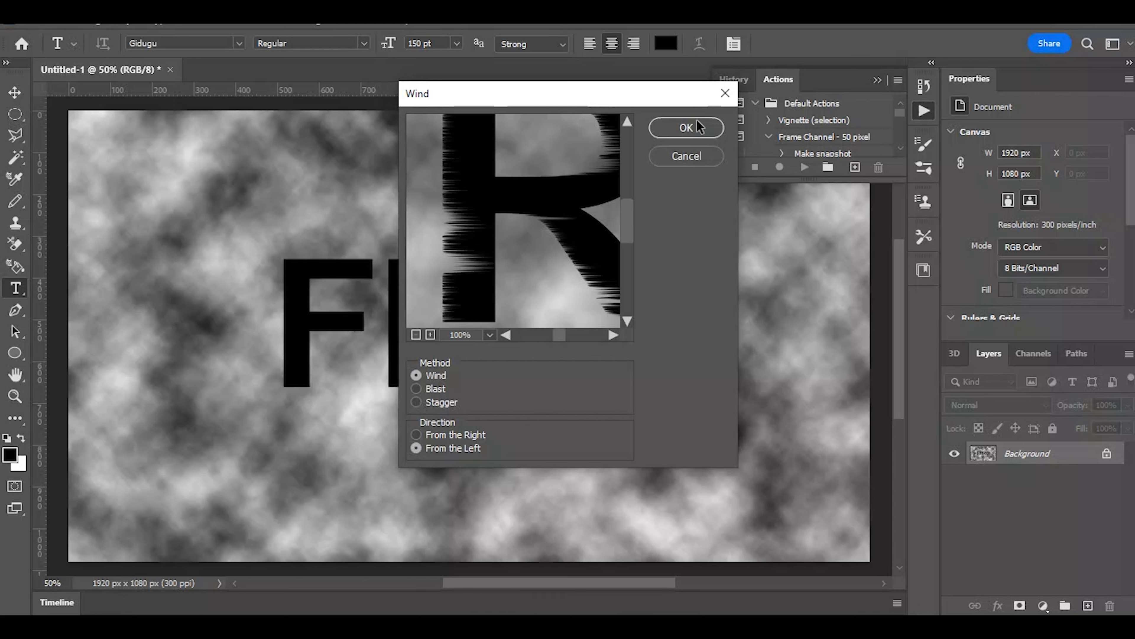
pyautogui.click(694, 127)
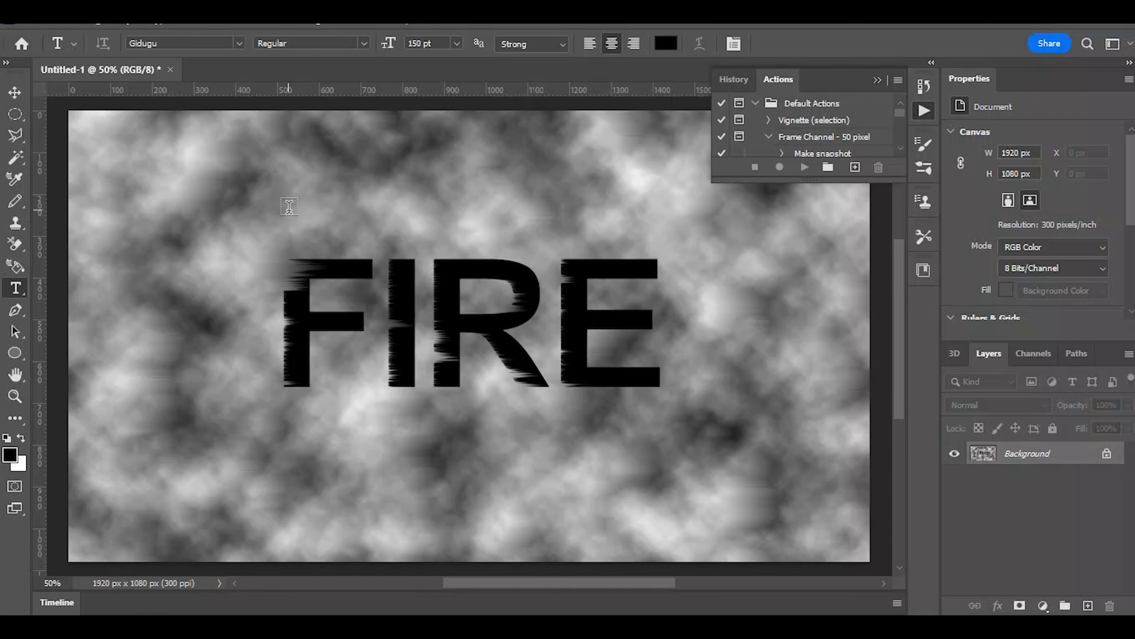
# Step: Rotate the whole image 90° clockwise and reapply the Wind filter with the same settings
pyautogui.click(96, 19)
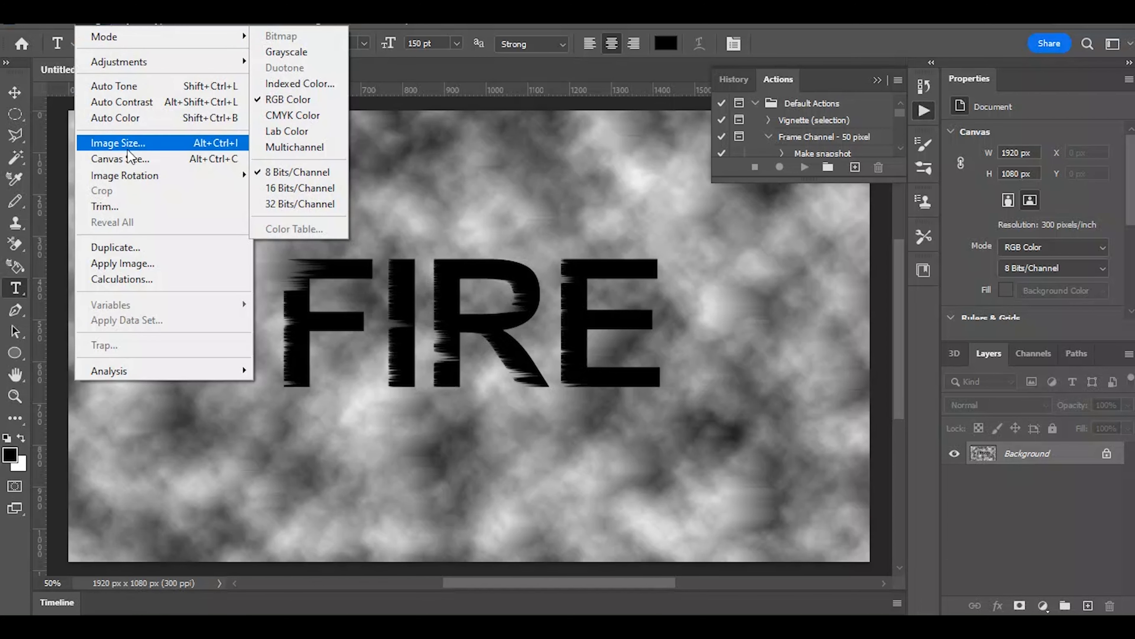
pyautogui.moveTo(144, 179)
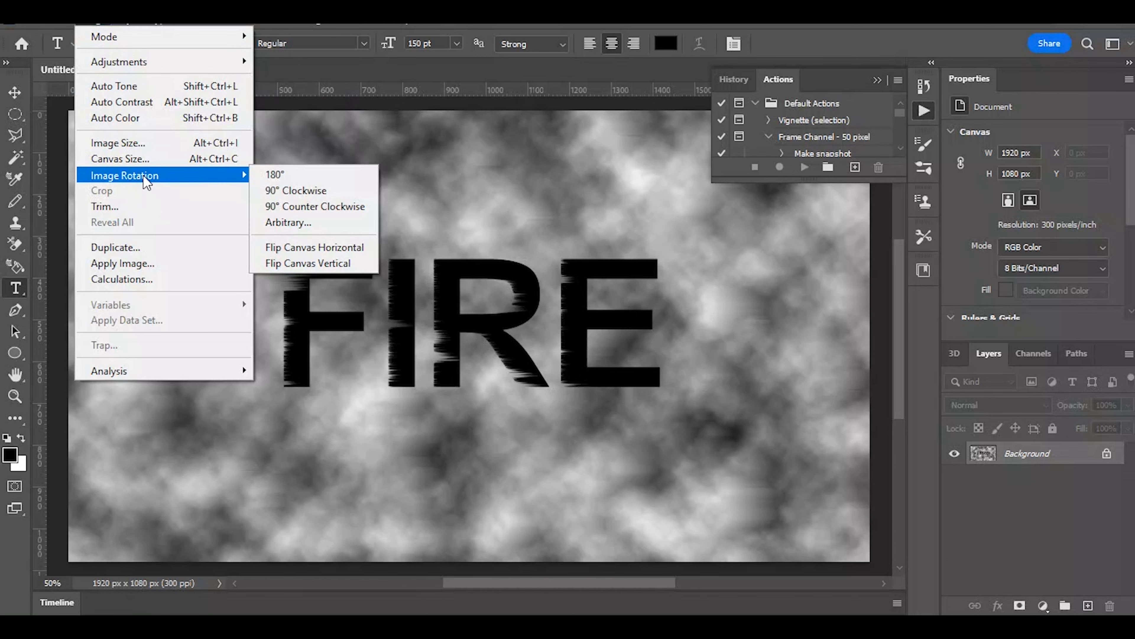
pyautogui.click(322, 192)
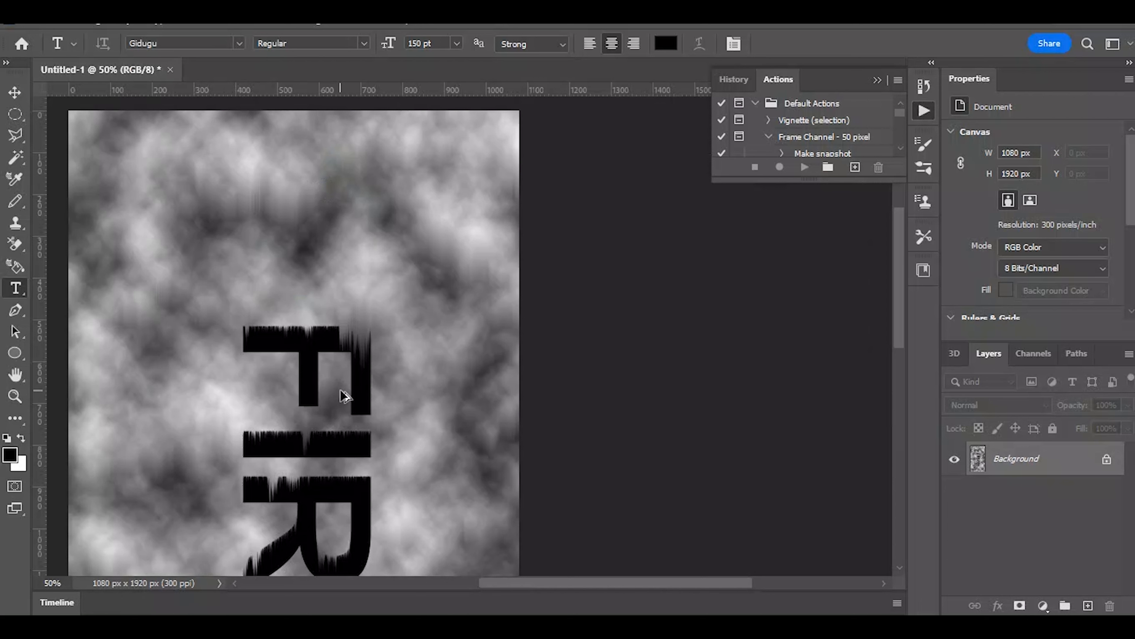
pyautogui.hotkey('ctrl', 'alt', 'f')
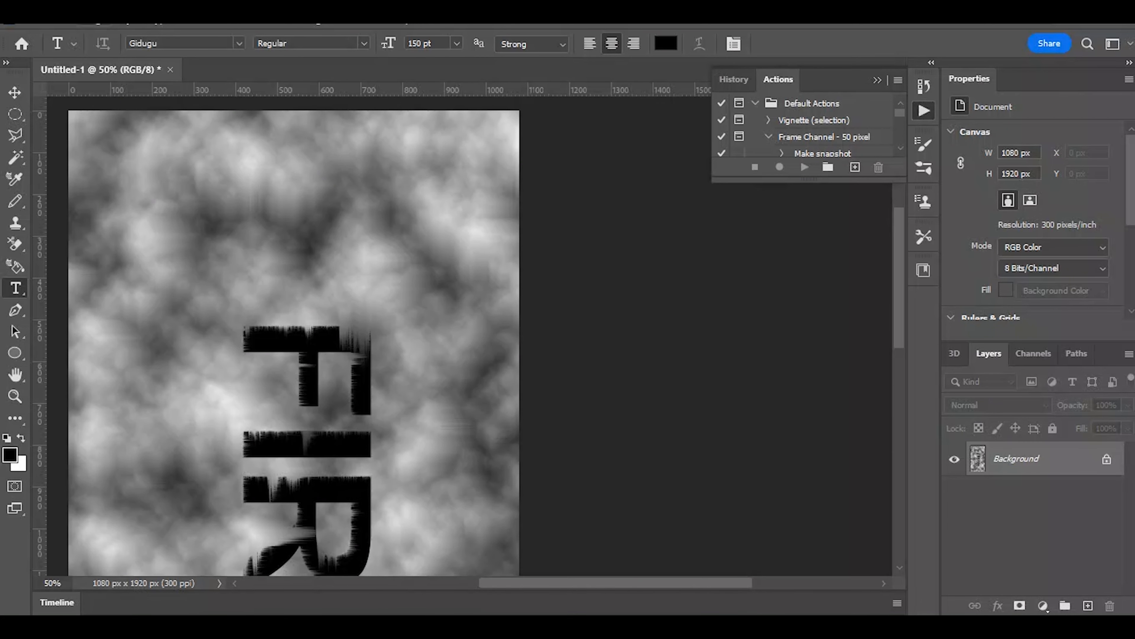
# Step: Rotate the image a second time by 90° clockwise so the text is upside down, and repeat the Wind filter
pyautogui.click(94, 19)
pyautogui.moveTo(241, 175)
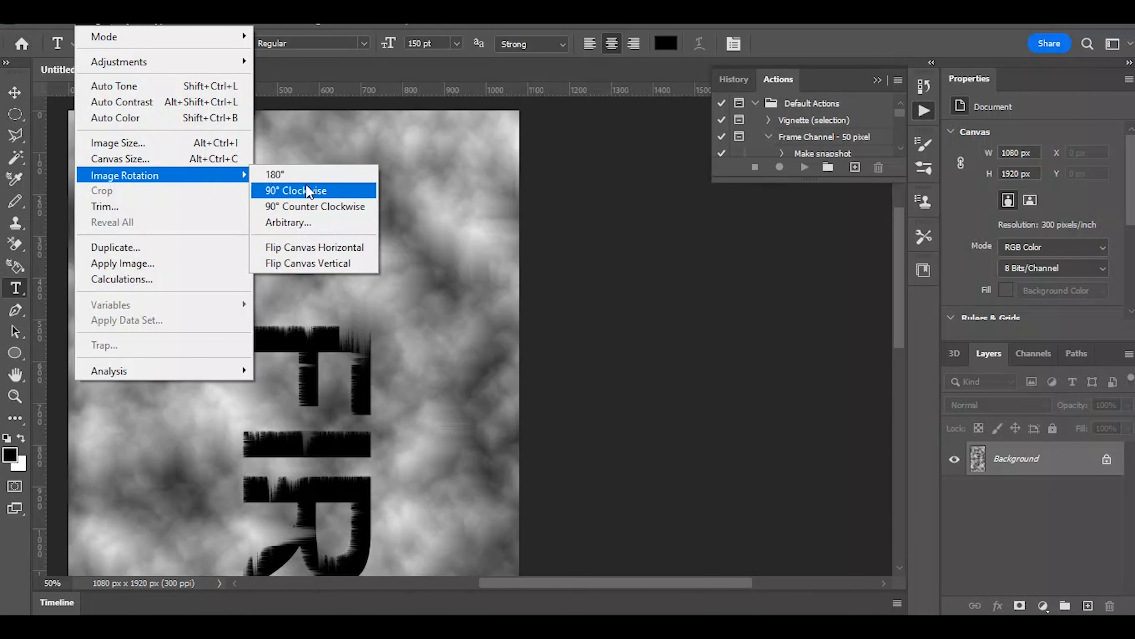
pyautogui.click(319, 188)
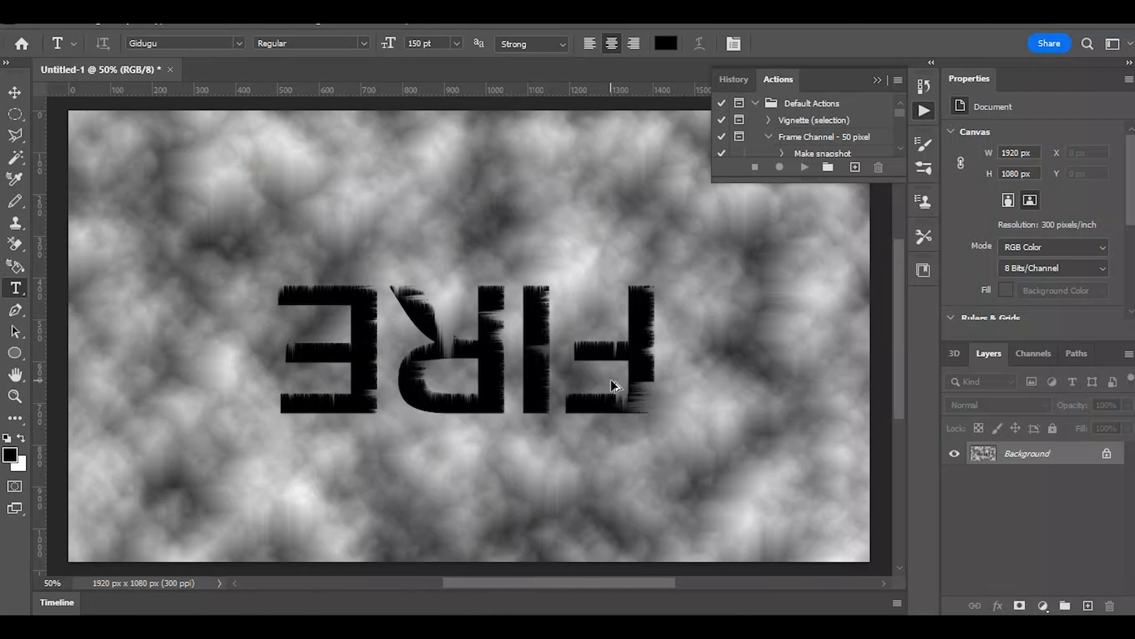
pyautogui.hotkey('ctrl', 'alt', 'f')
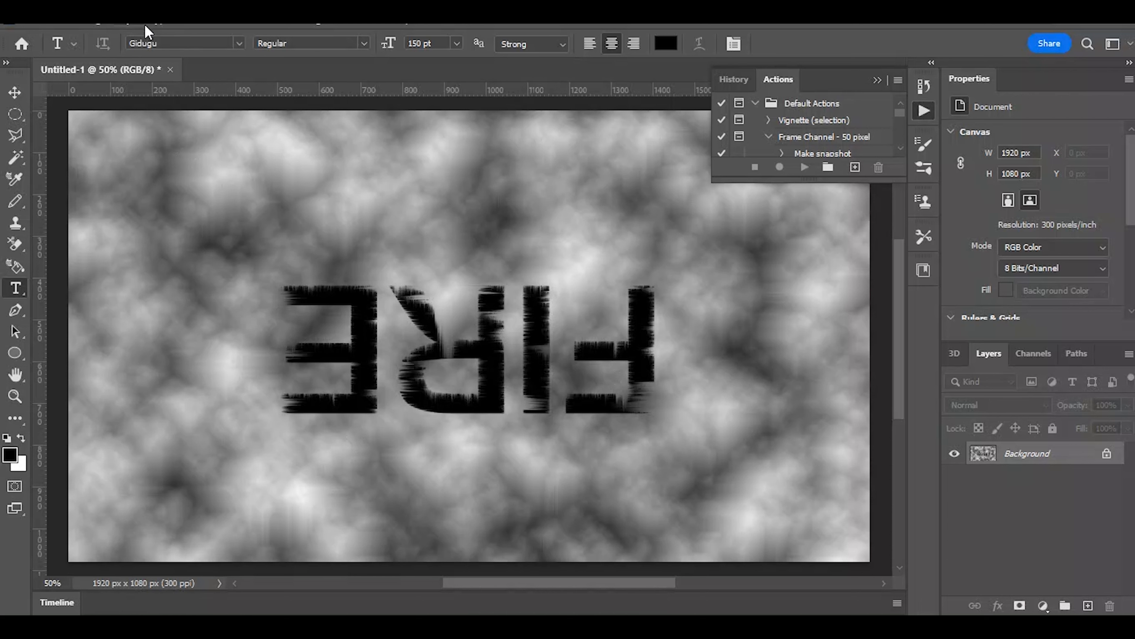
# Step: Rotate the image a third time by 90° clockwise and repeat the Wind filter on the remaining side of the letters
pyautogui.click(92, 20)
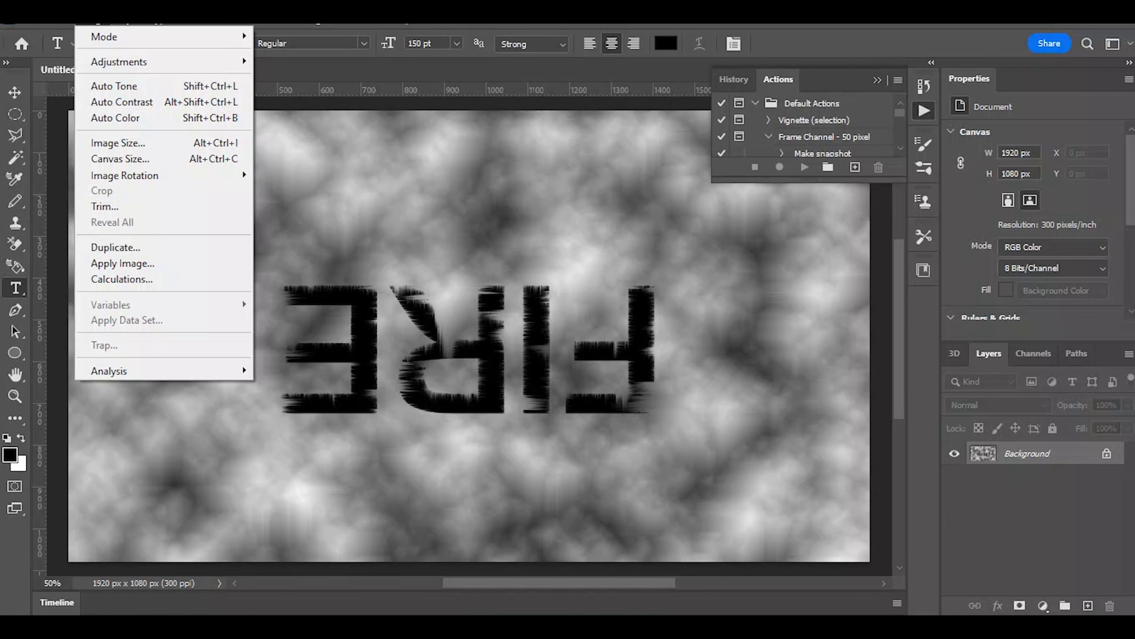
pyautogui.moveTo(140, 178)
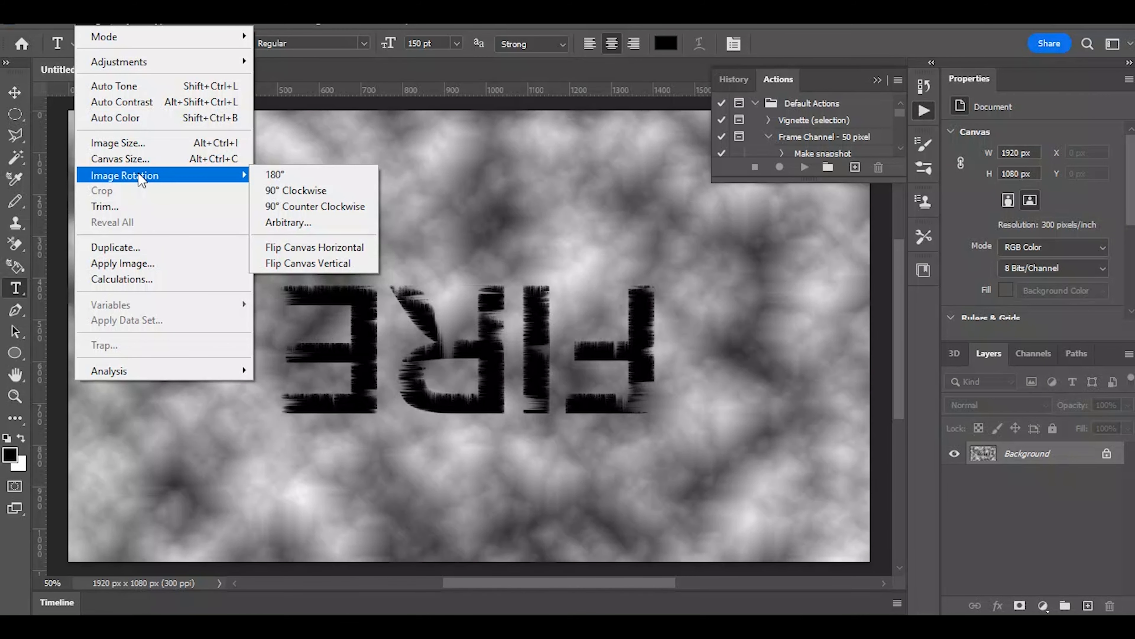
pyautogui.click(337, 190)
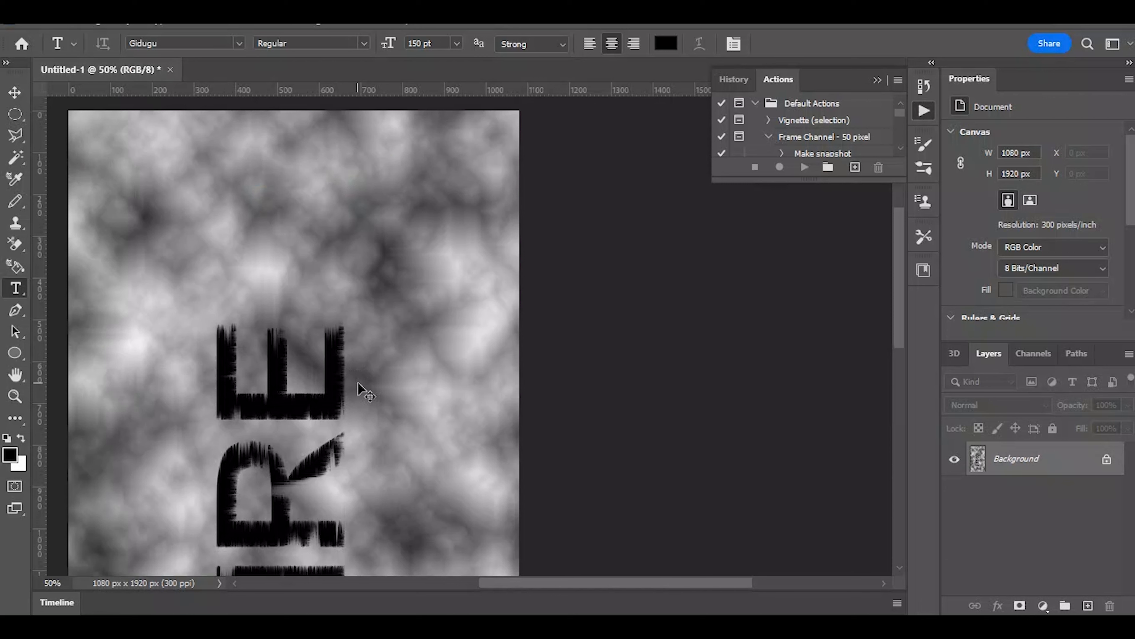
pyautogui.hotkey('ctrl', 'alt', 'f')
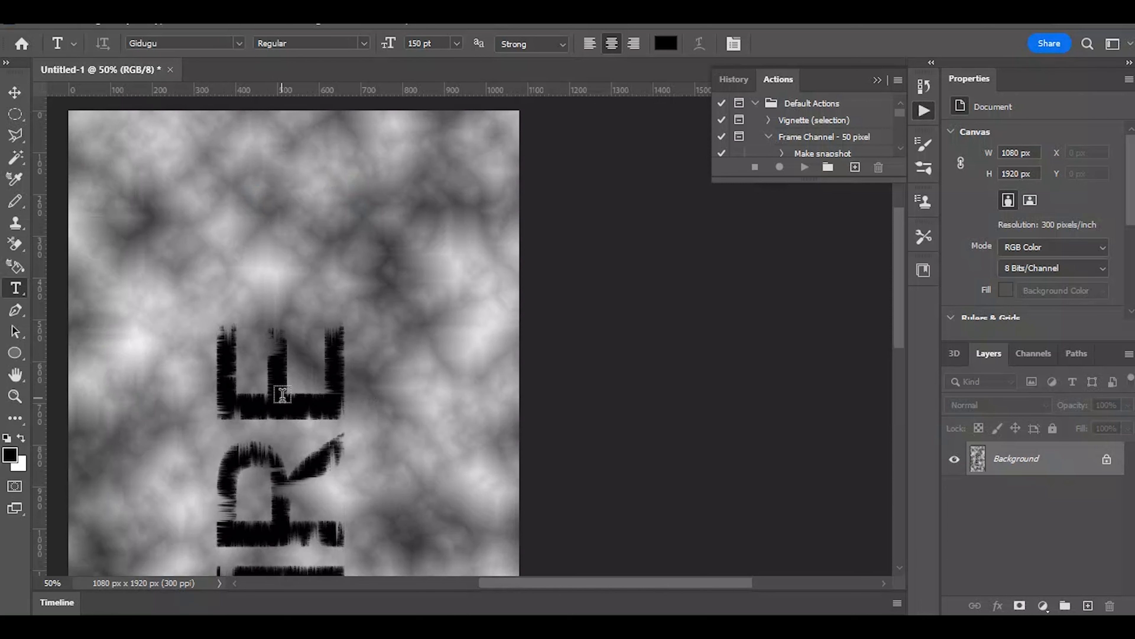
# Step: Rotate the image 90° clockwise once more to bring the FIRE text upright in landscape orientation
pyautogui.click(92, 20)
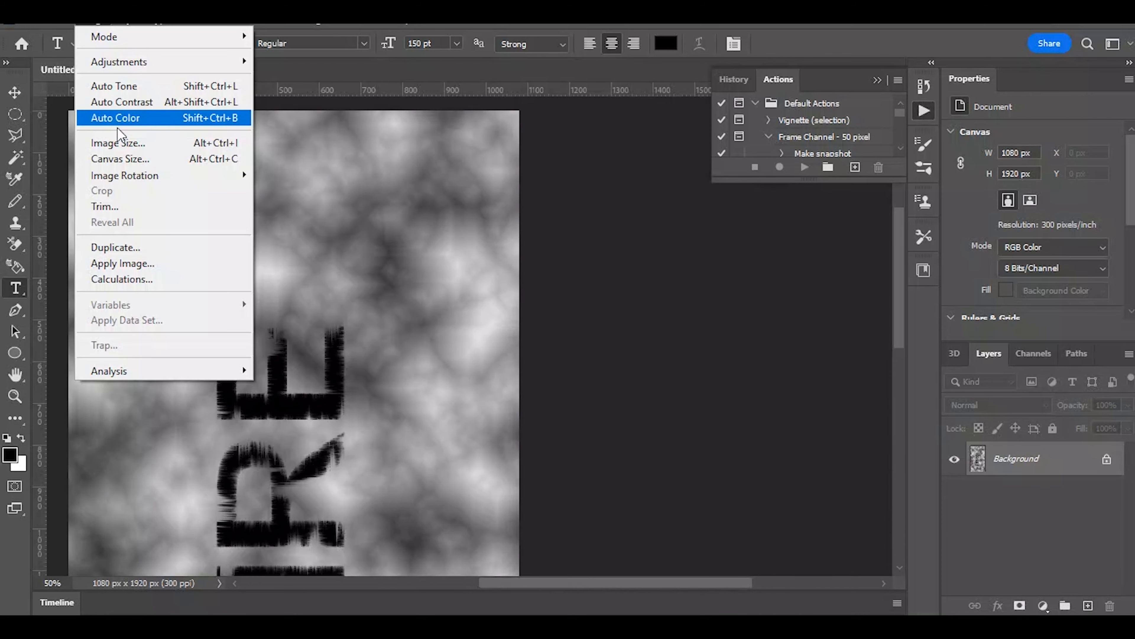
pyautogui.moveTo(237, 179)
pyautogui.click(318, 187)
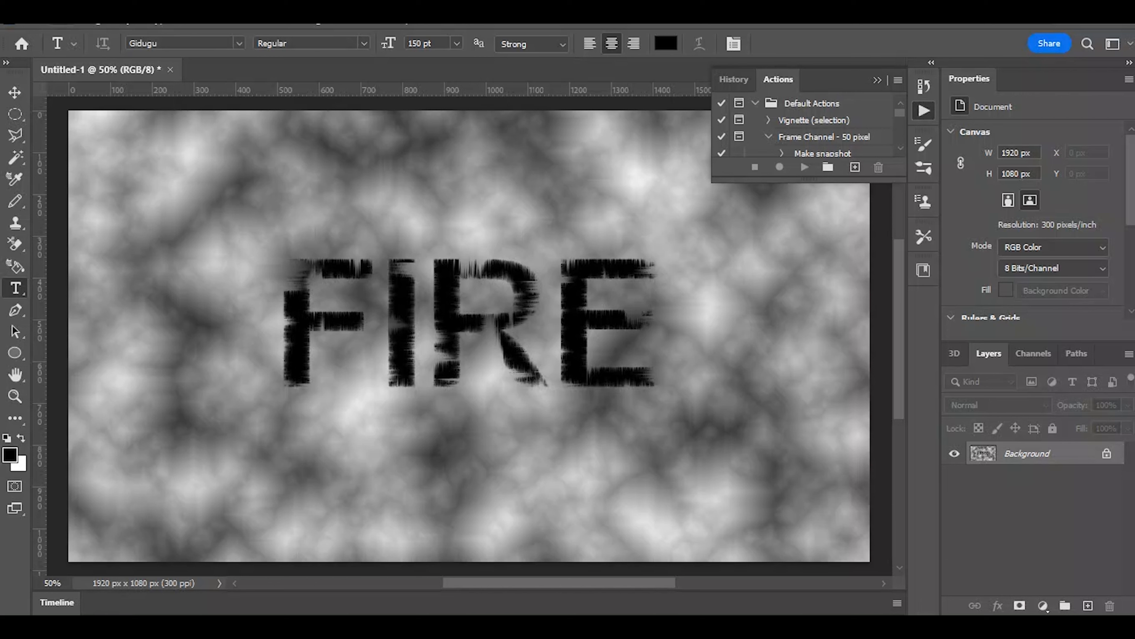
# Step: Start a Color Balance adjustment and set the midtones to +100 cyan–red and -100 yellow–blue
pyautogui.click(83, 24)
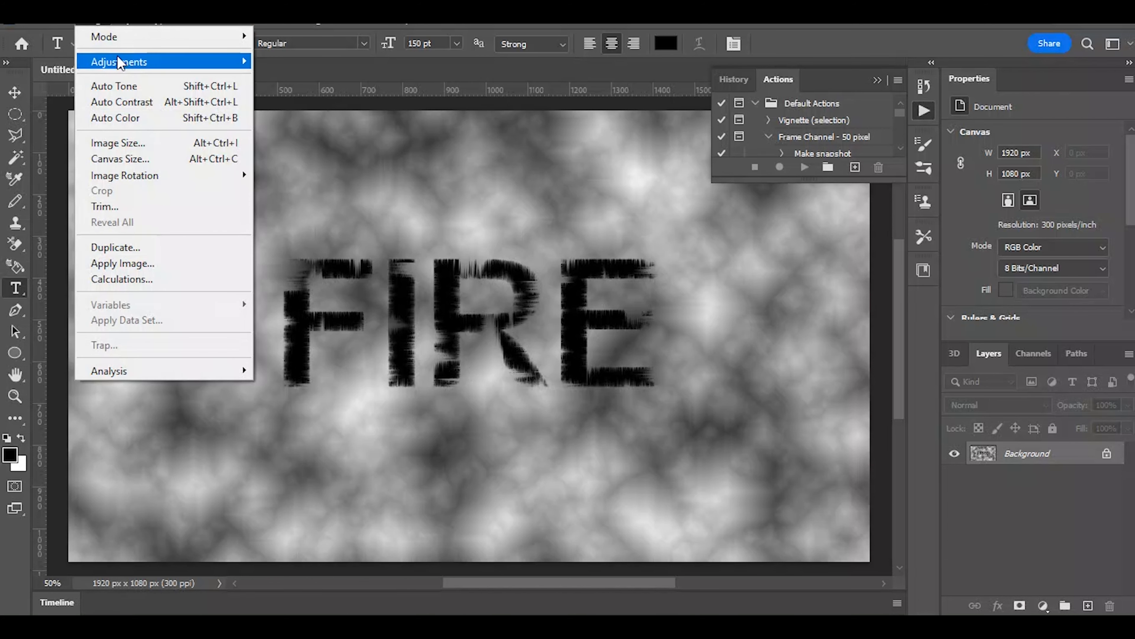
pyautogui.moveTo(124, 66)
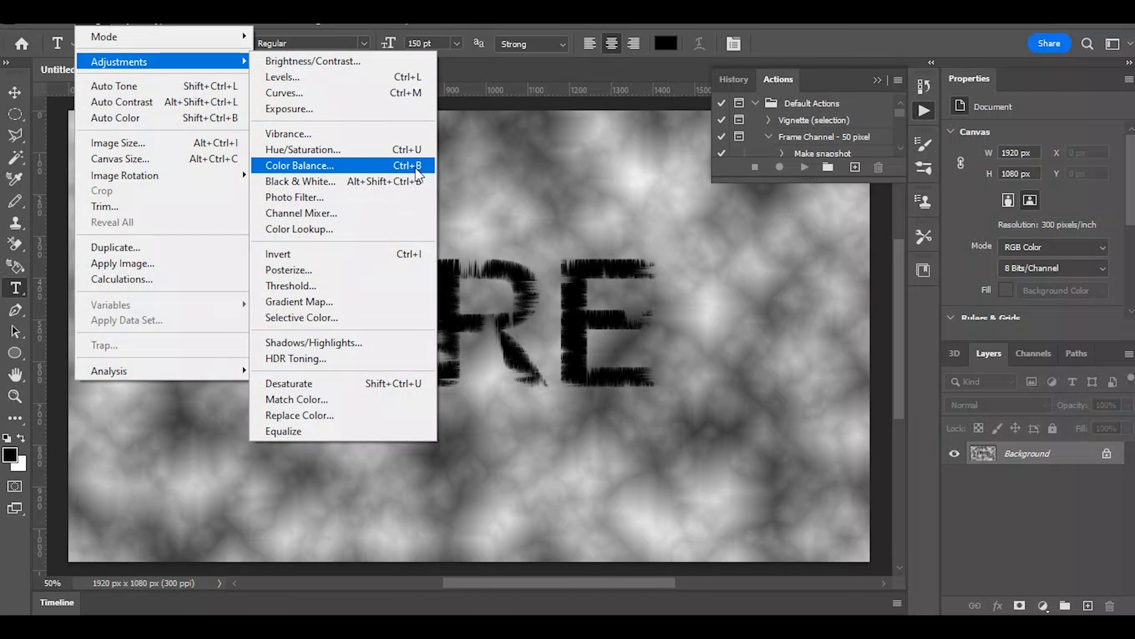
pyautogui.click(325, 166)
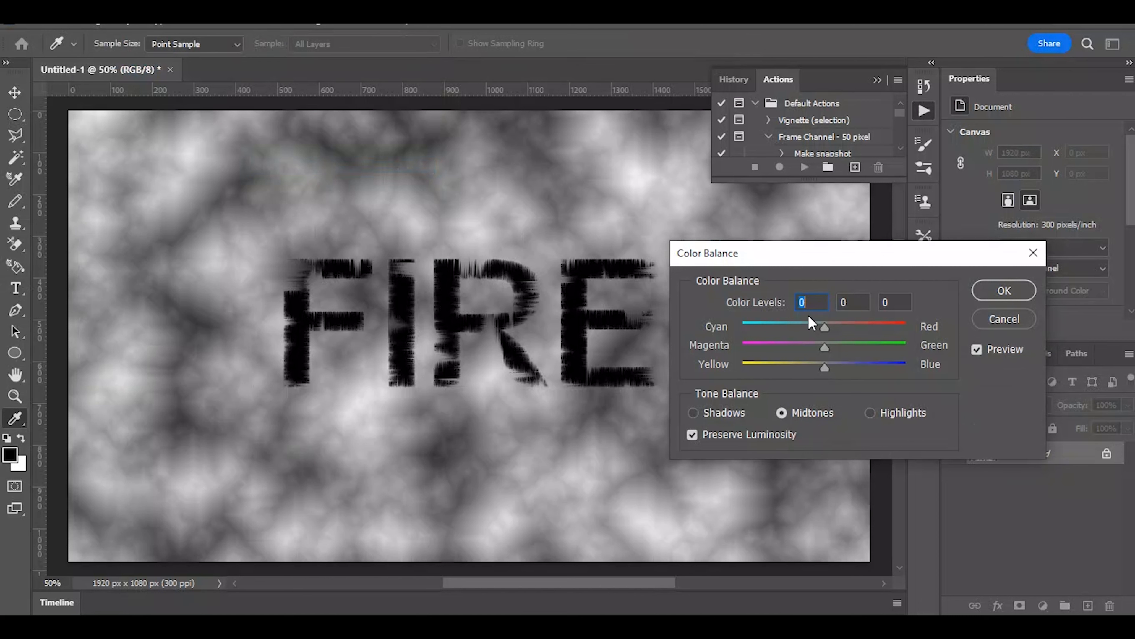
pyautogui.write('100')
pyautogui.click(896, 299)
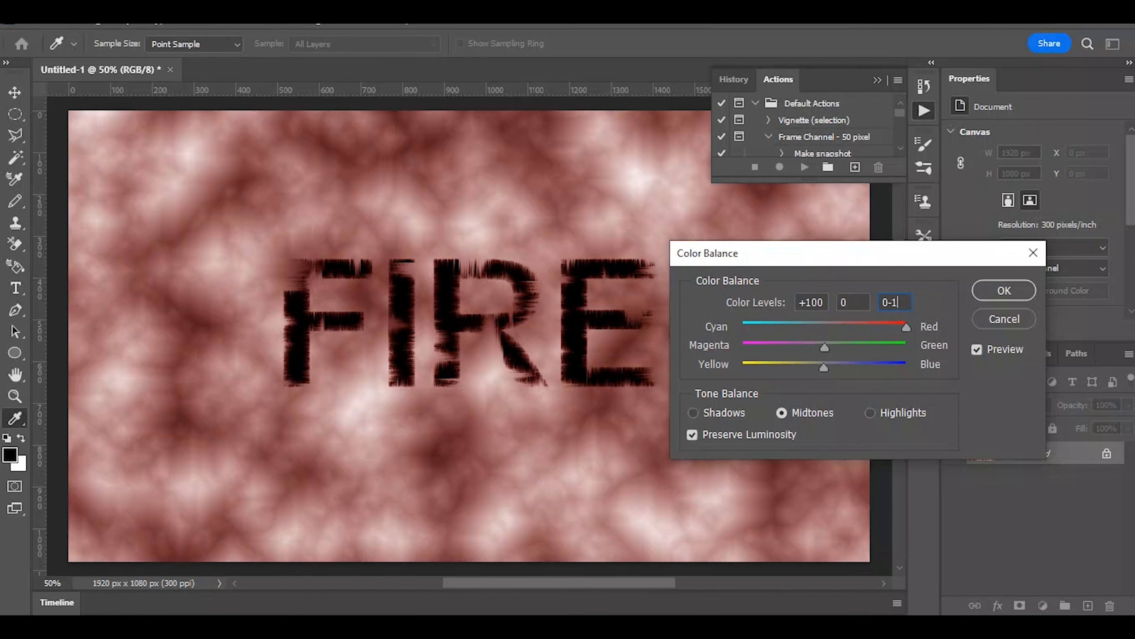
pyautogui.press('BackSpace')
pyautogui.press('BackSpace')
pyautogui.write('-')
pyautogui.write('00')
# Step: Set the Color Balance shadows to +100 cyan–red and -100 yellow–blue
pyautogui.click(693, 411)
pyautogui.click(811, 301)
pyautogui.doubleClick(812, 301)
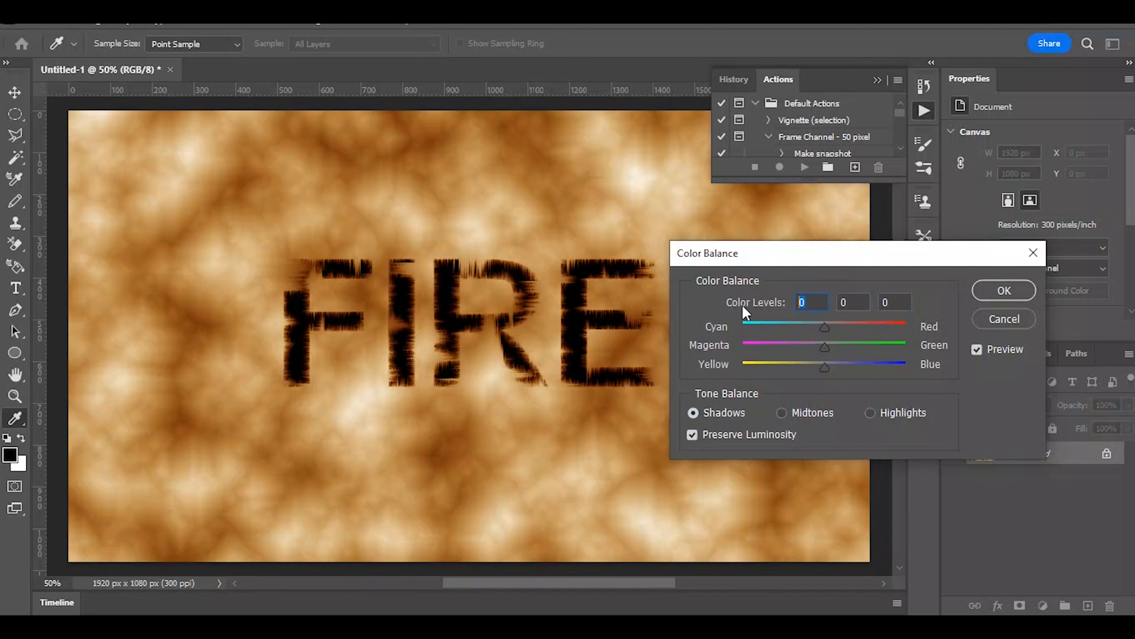
pyautogui.write('100')
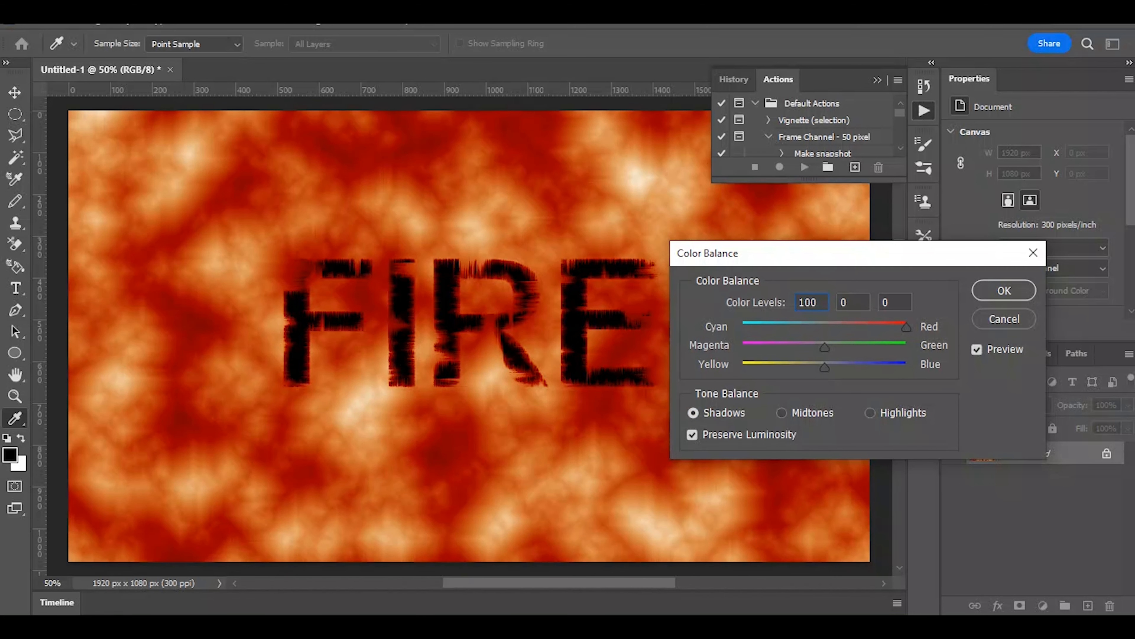
pyautogui.doubleClick(885, 301)
pyautogui.write('-100')
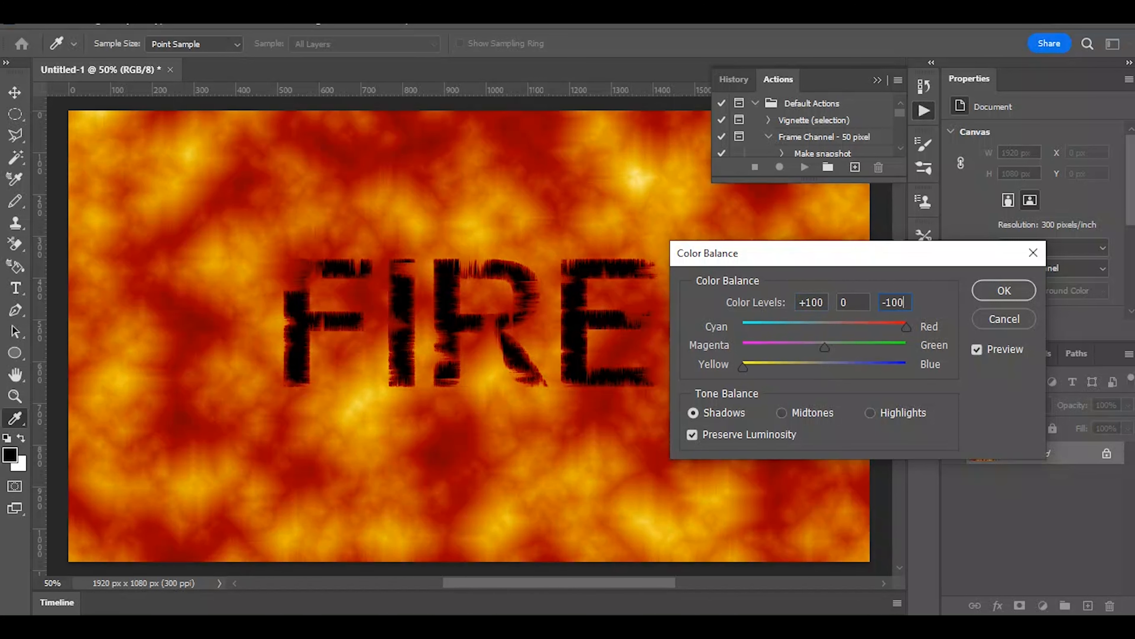
# Step: Set the Color Balance highlights to +100 cyan–red and apply the adjustment
pyautogui.click(869, 412)
pyautogui.doubleClick(802, 302)
pyautogui.write('100')
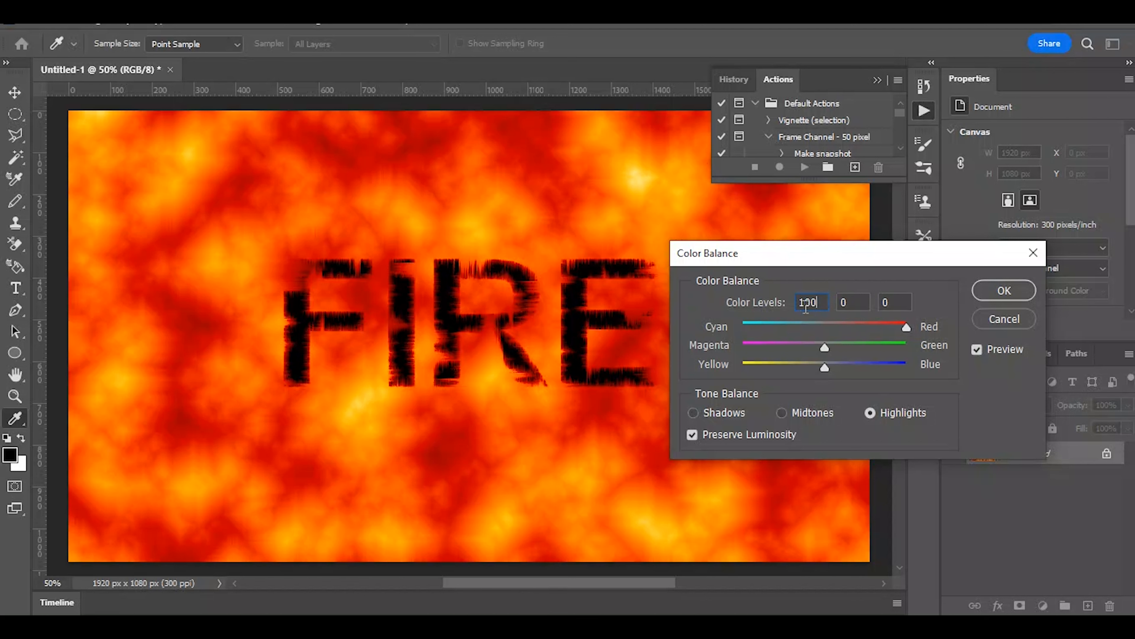
pyautogui.click(993, 291)
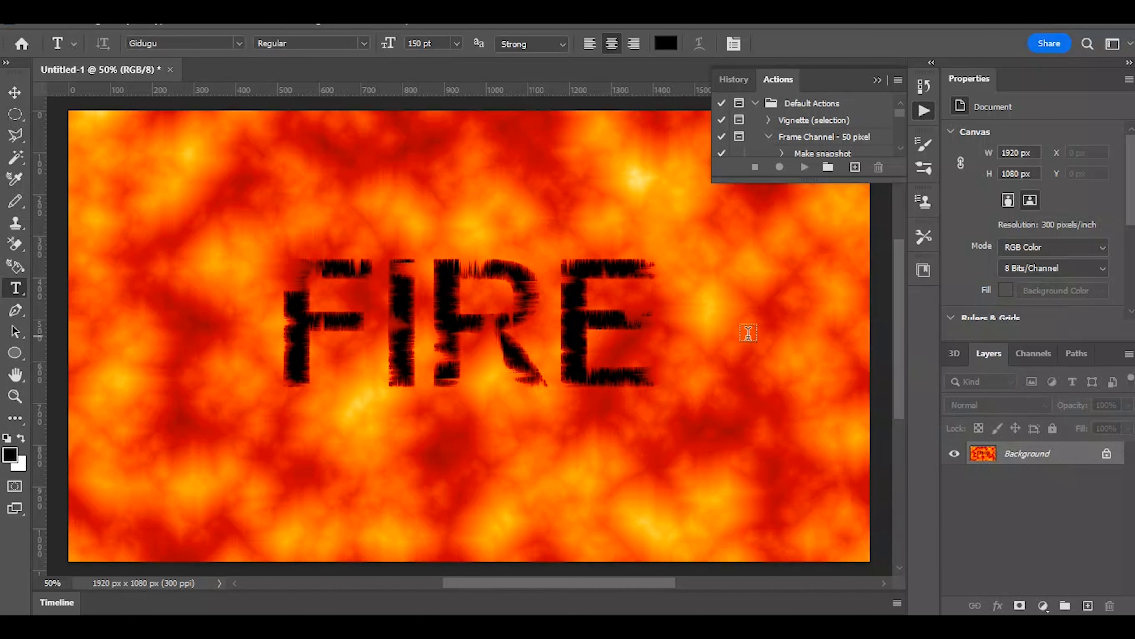